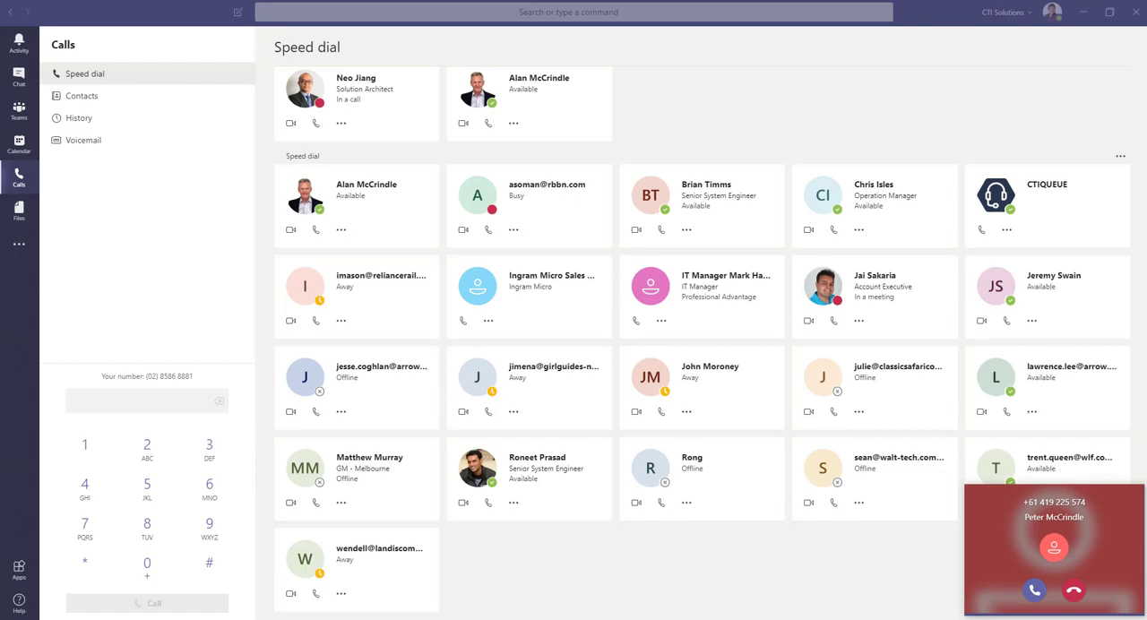
click(1034, 590)
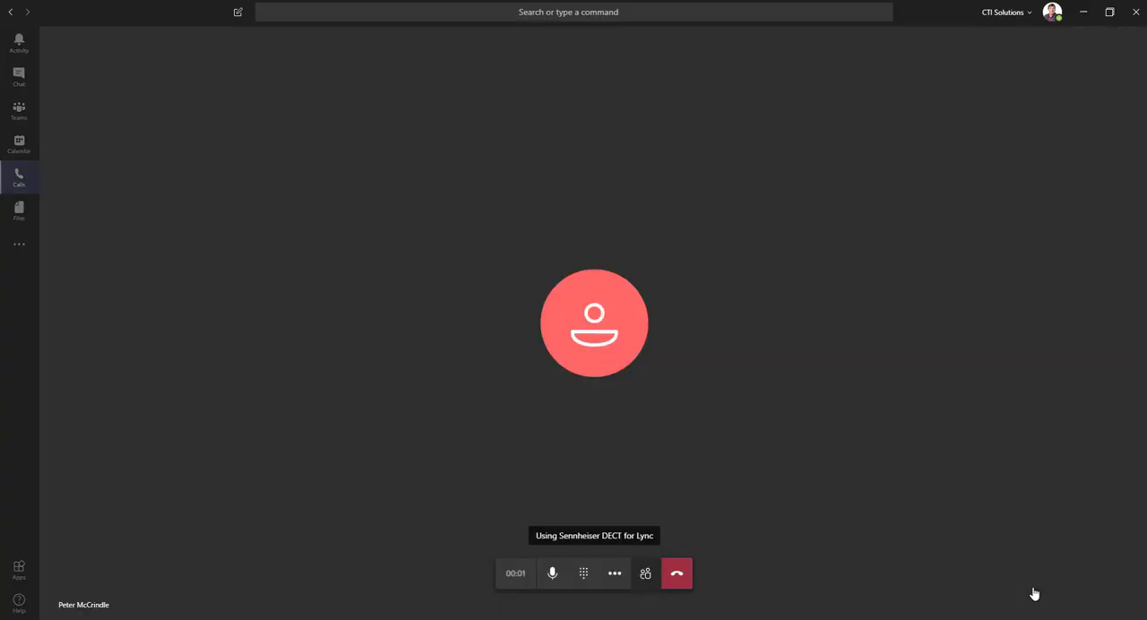
click(615, 574)
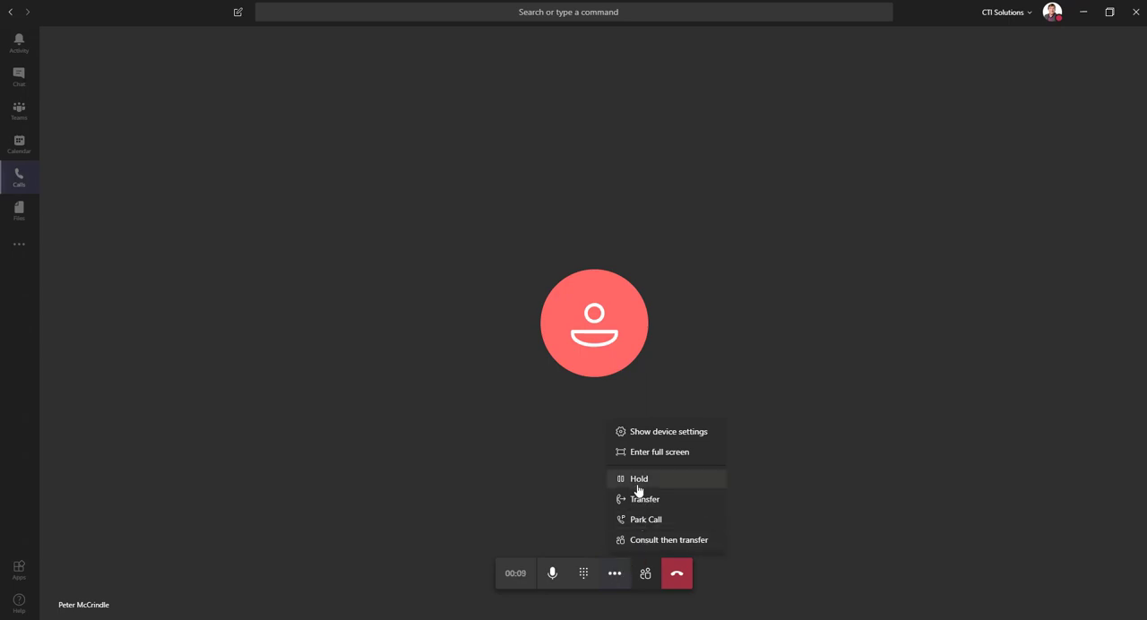
click(641, 541)
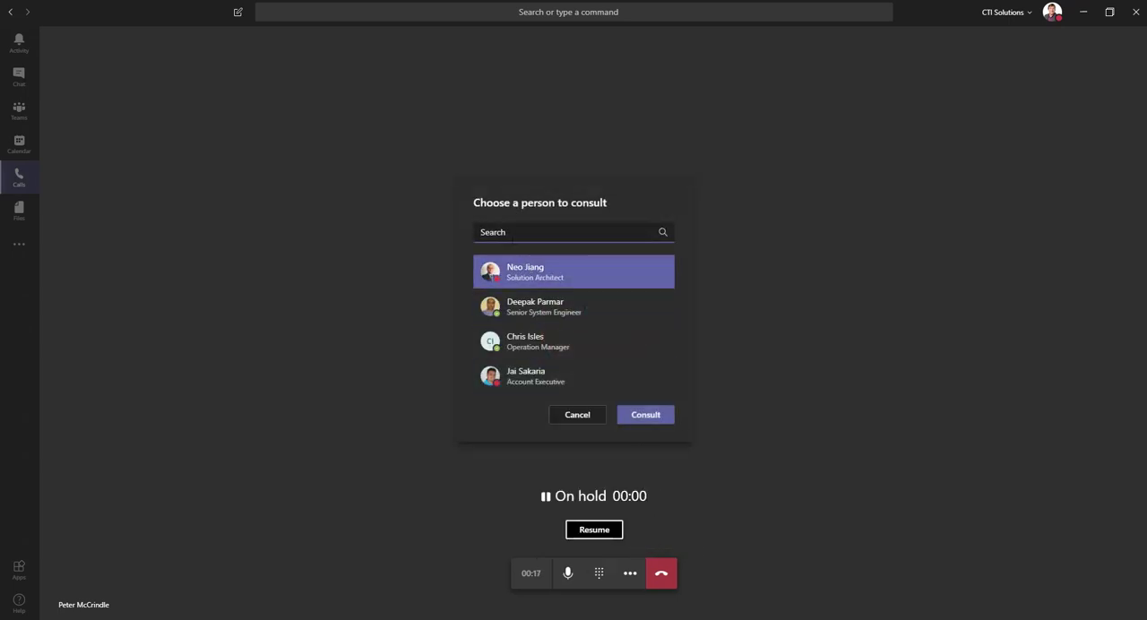
text(ala)
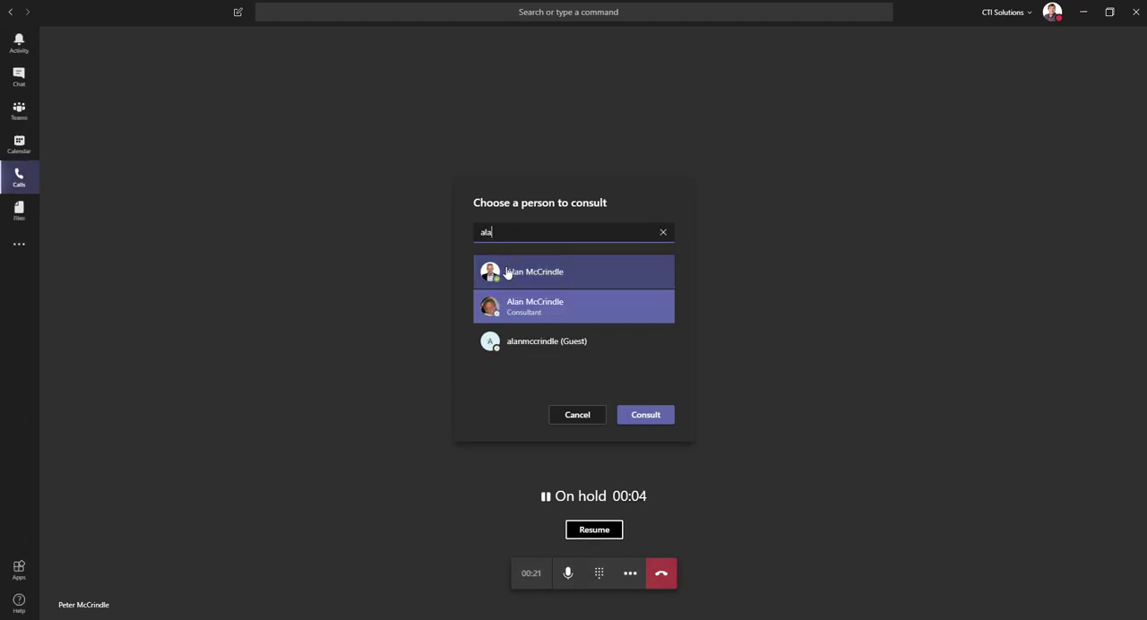
click(513, 273)
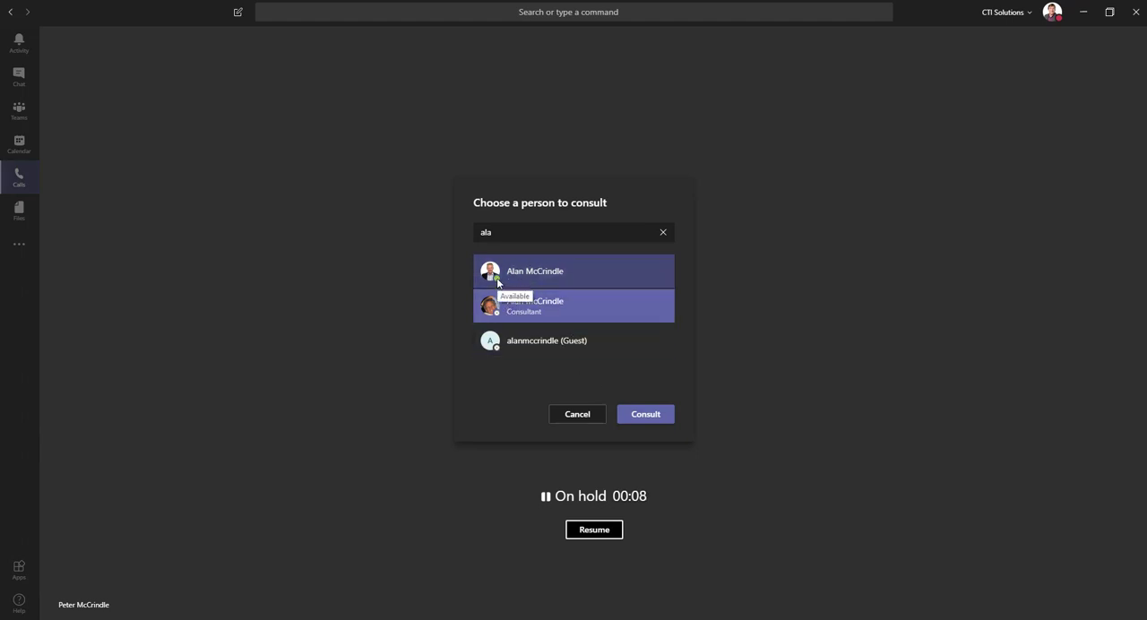
click(645, 414)
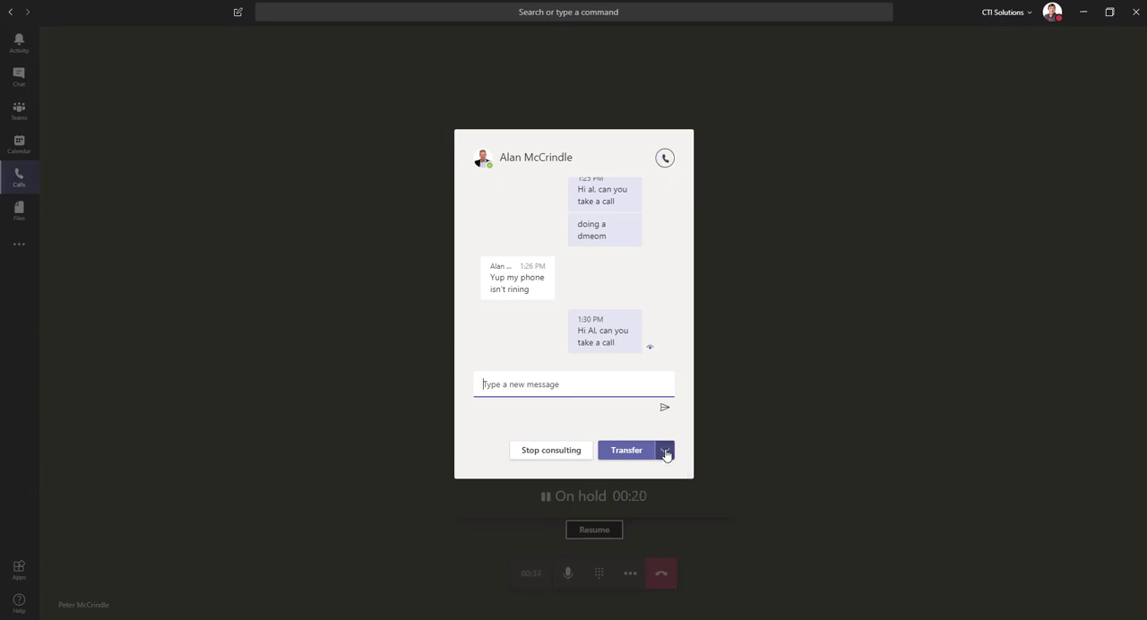
click(664, 450)
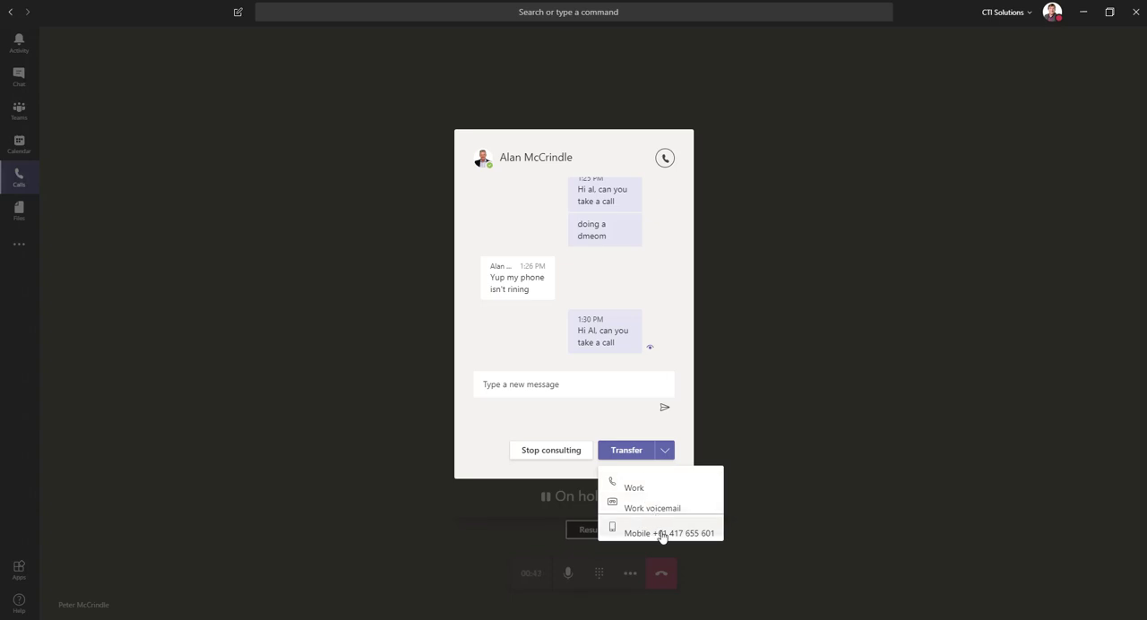
click(569, 384)
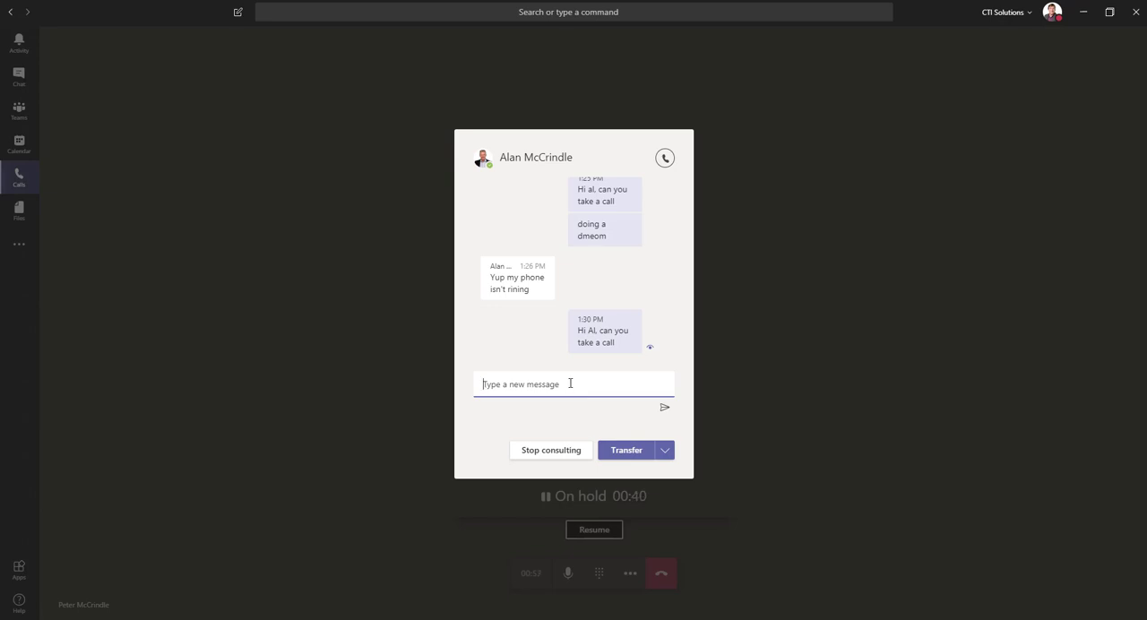
text(hi al)
key(Return)
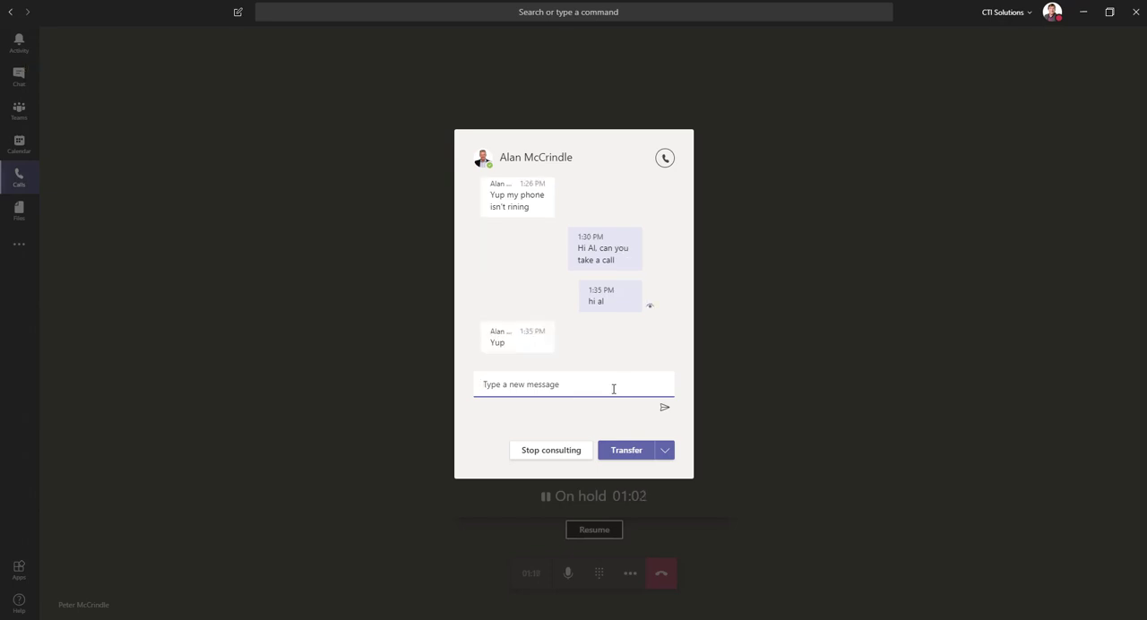
click(664, 161)
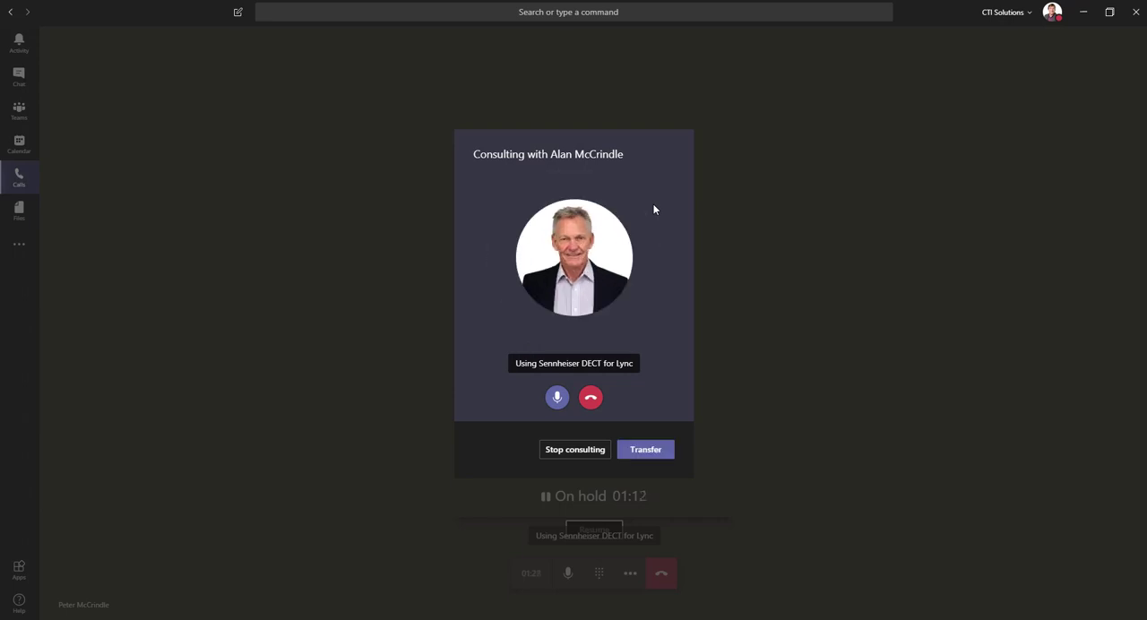
click(642, 451)
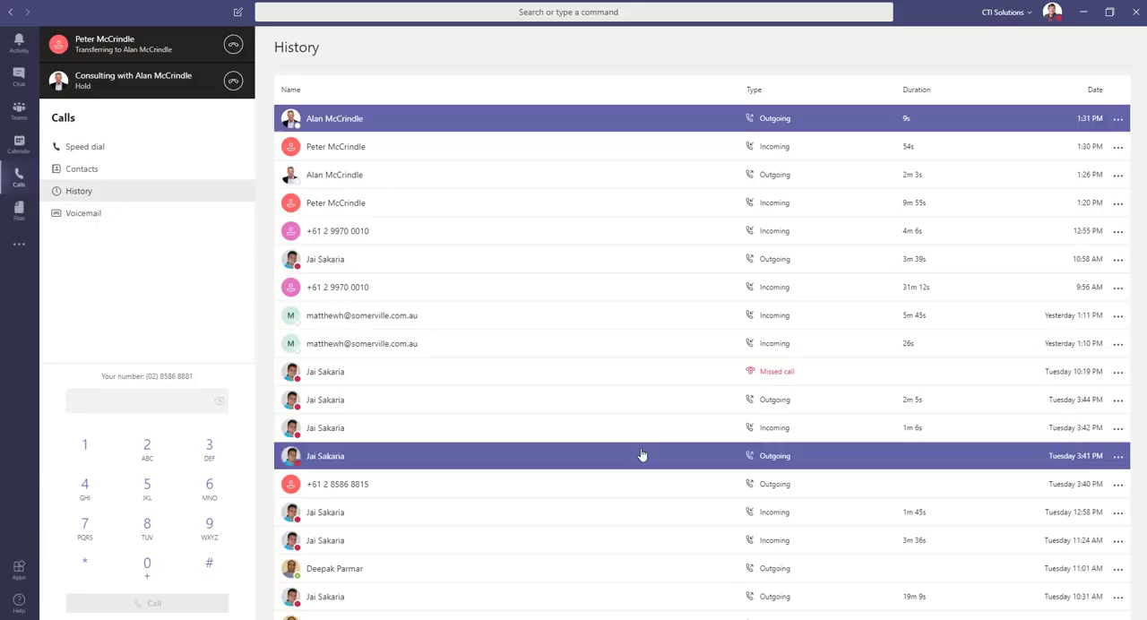